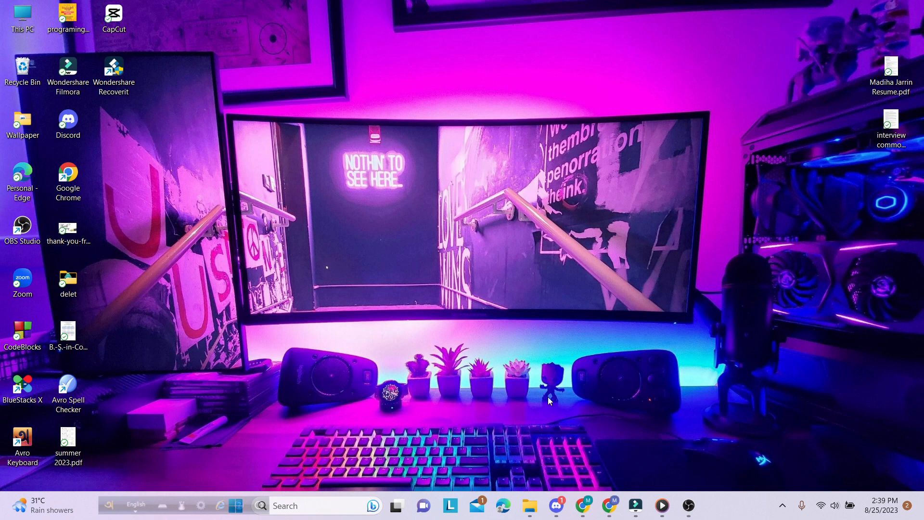
Switch to the Chrome window with a new tab and open the ElevenLabs website
mouse_move(593, 513)
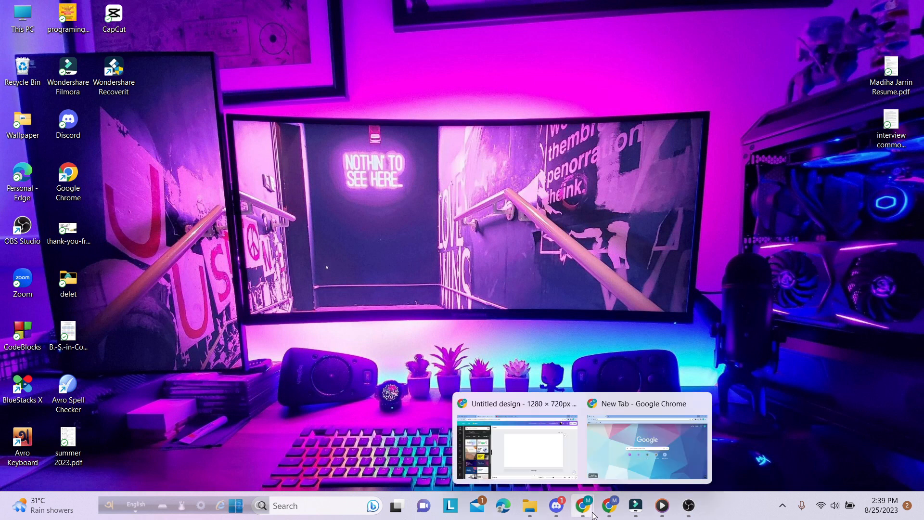
click(631, 443)
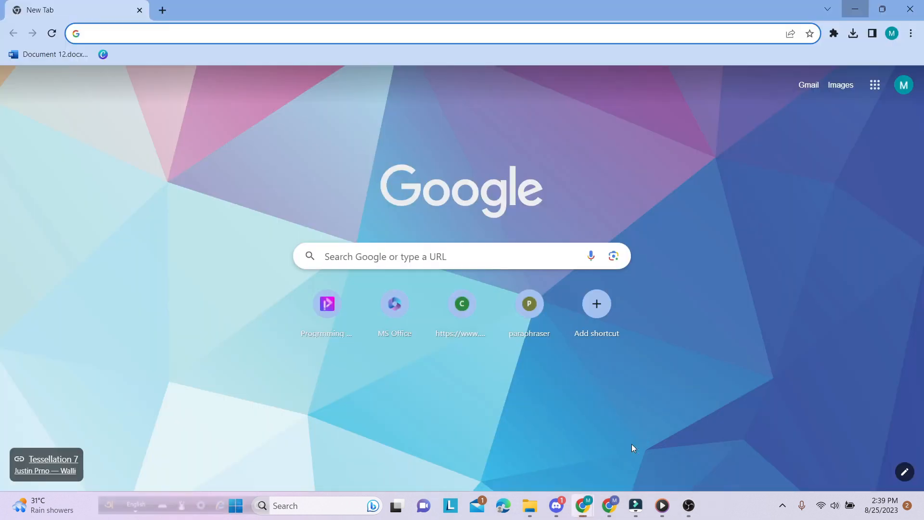
click(335, 32)
text(ele)
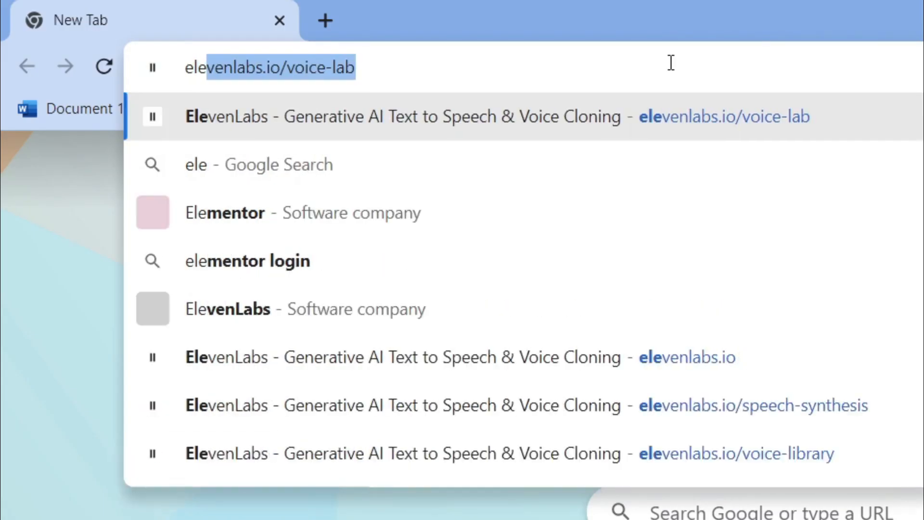
text(venba)
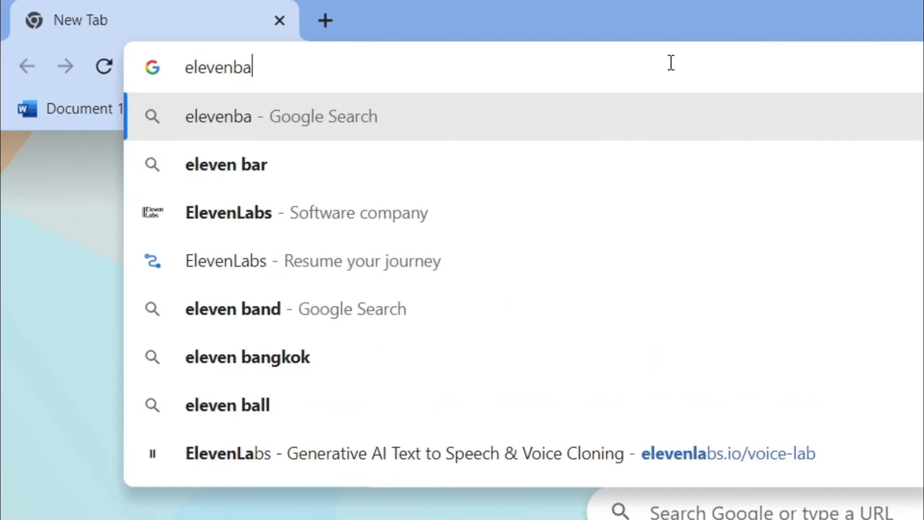
key(BackSpace)
key(BackSpace)
text(l)
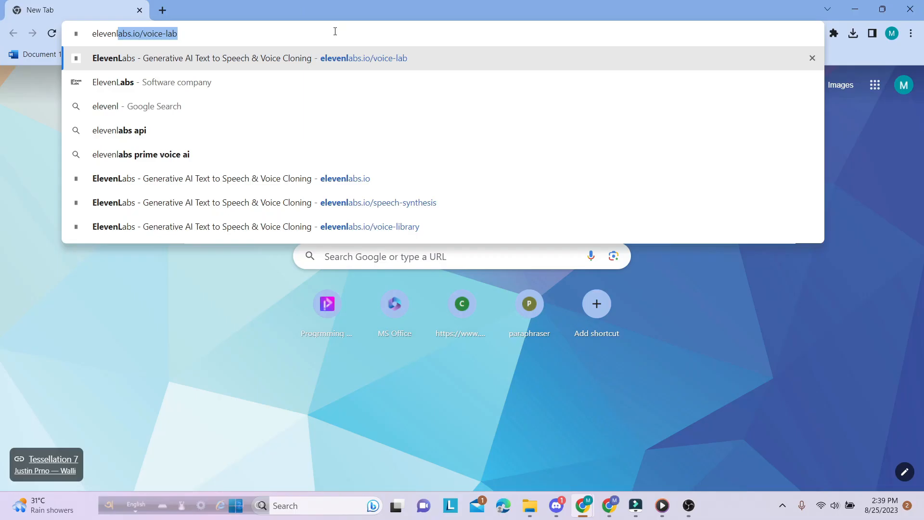
key(Return)
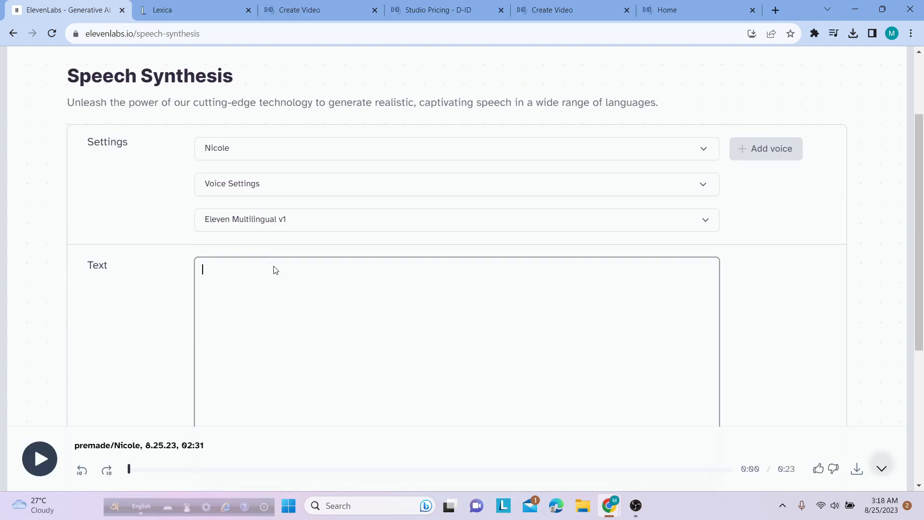
Preview premade voices such as Adam, Arnold, Callum and Charlotte, and choose Clyde as the voice for speech synthesis
scroll(275, 269, up, 2)
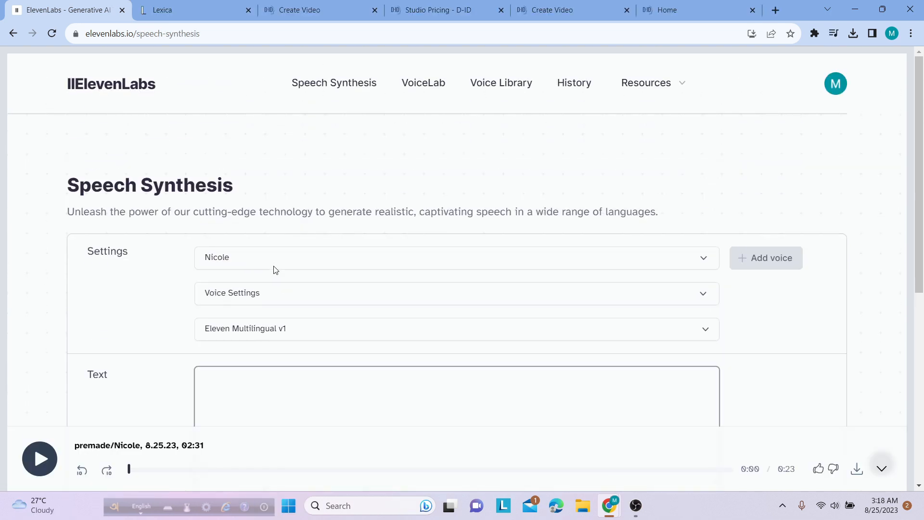
click(579, 254)
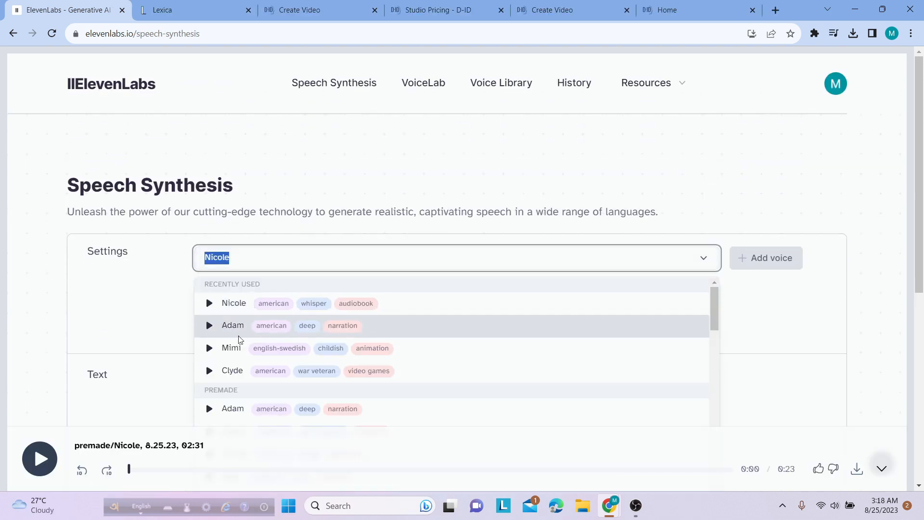
scroll(240, 345, down, 1)
scroll(244, 345, down, 1)
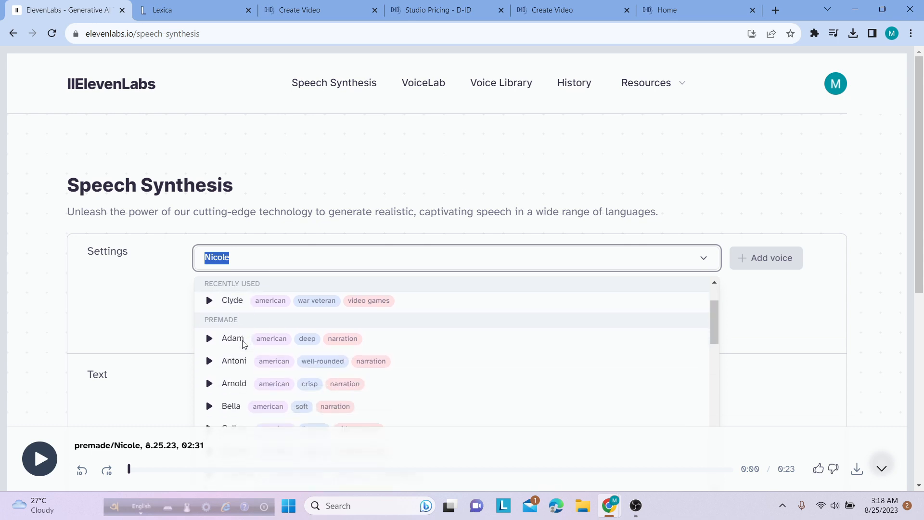
click(207, 335)
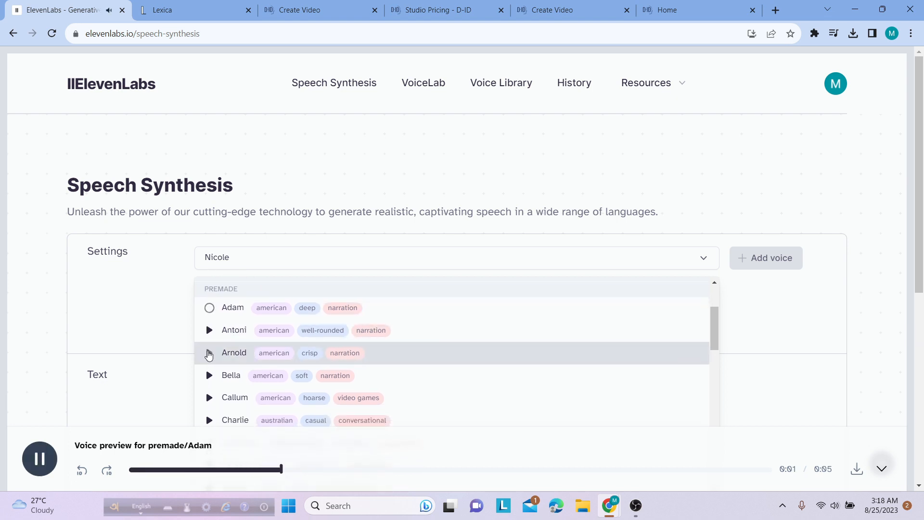
click(209, 354)
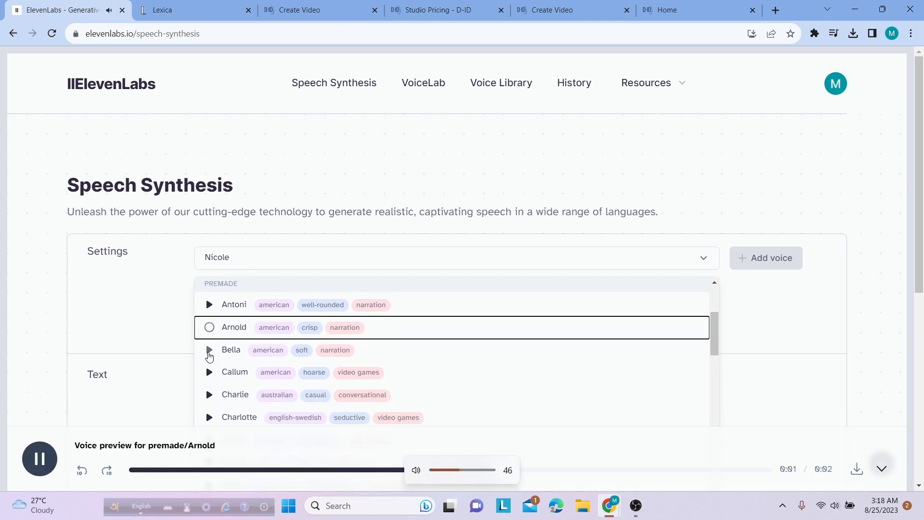
click(209, 395)
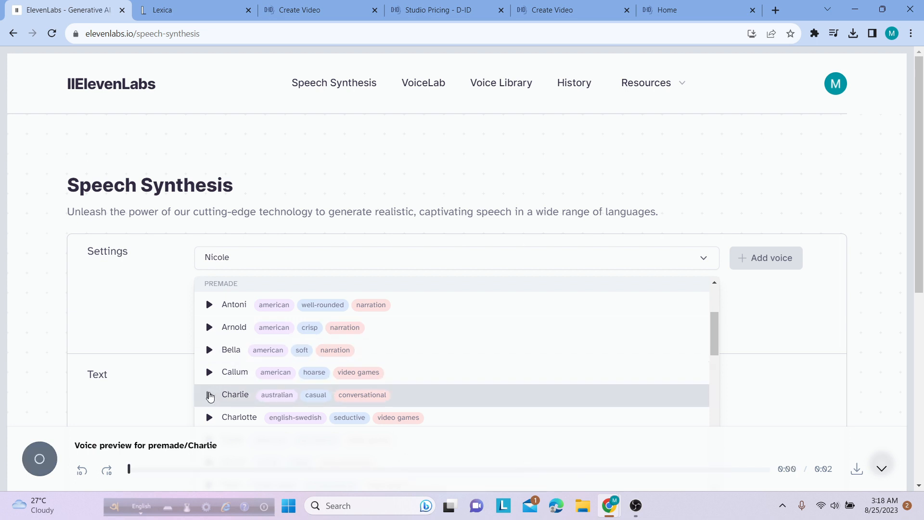
click(209, 382)
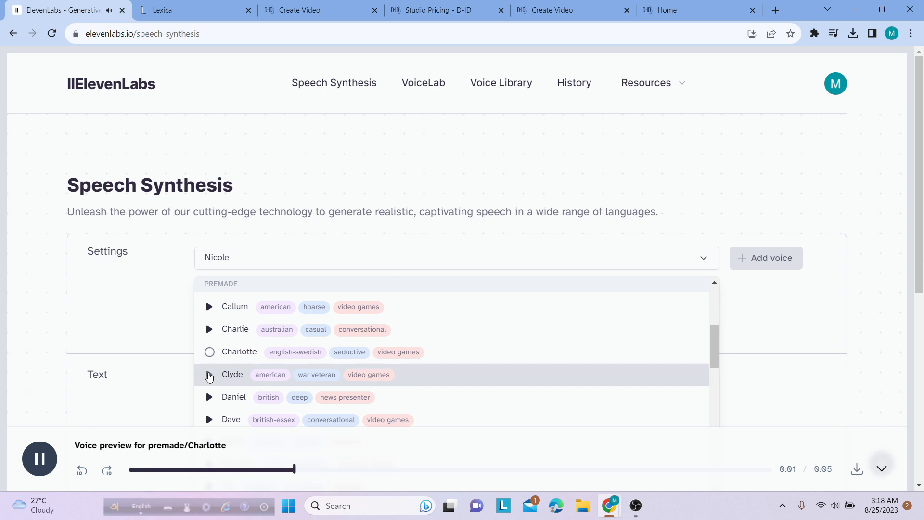
click(209, 376)
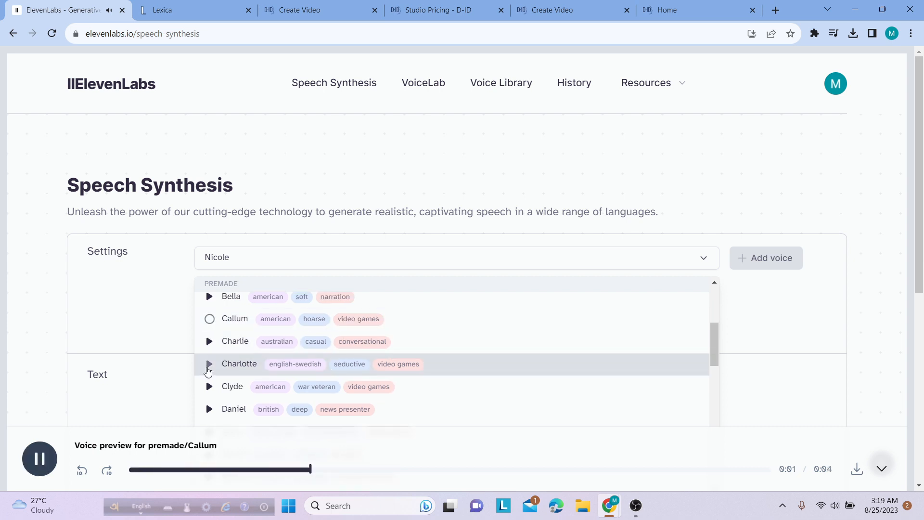
click(208, 385)
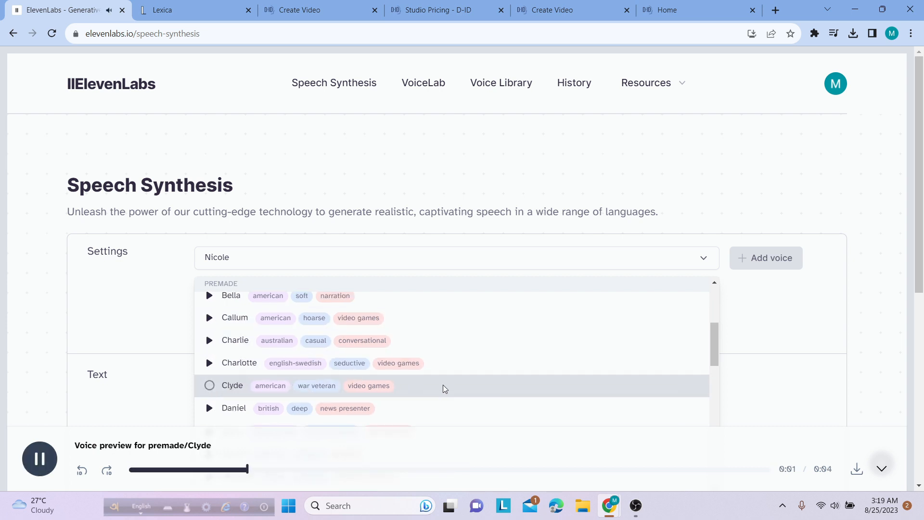
key(Escape)
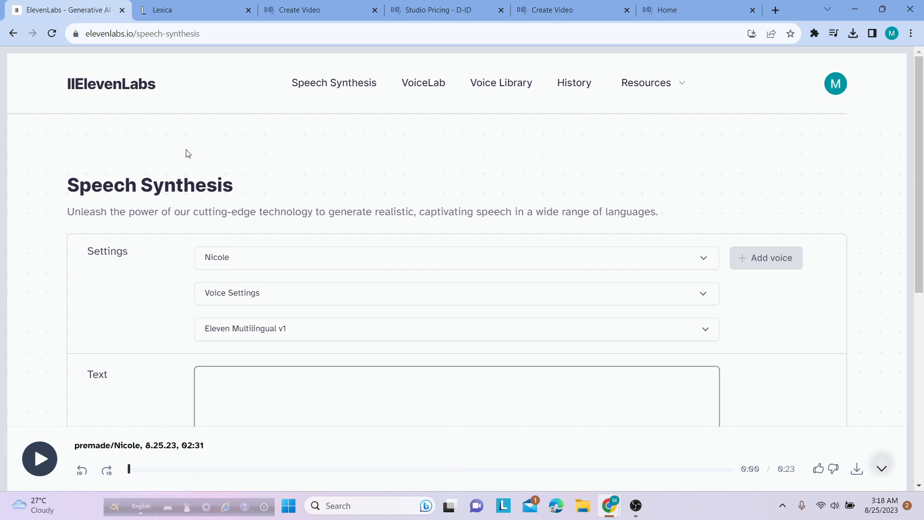
Enter the script starting "Always remember these 5 things in your life" with its five numbered quotes and generate the speech
scroll(186, 151, down, 4)
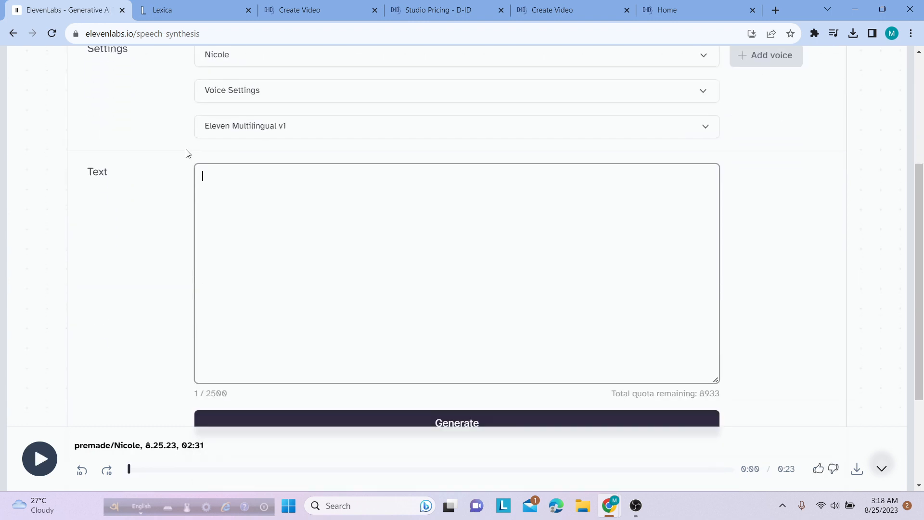
text(Always remember these 5 things in your life.Otherwise there will be a lot of suffering . Number one:The best revenge is massive success. Number two: The future depends on what you do today. Number three:  It always seems impossible until it's done. Number four: You are never too old to set another goal or to dream a new dream. Number five: Don't count the days, make the days count.")
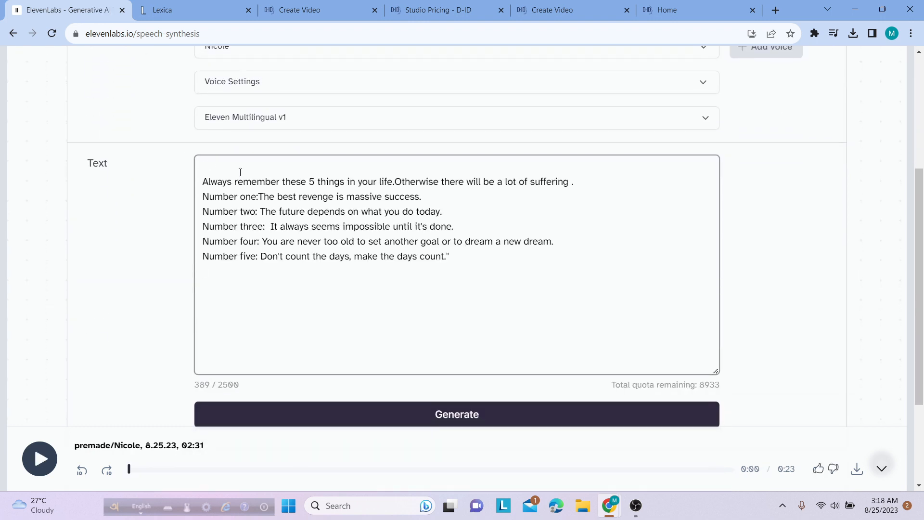
scroll(240, 171, up, 5)
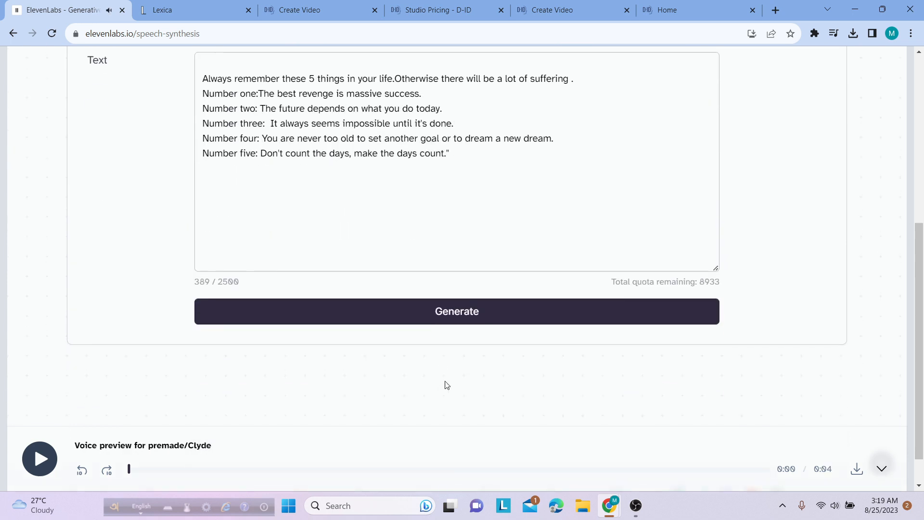
click(448, 320)
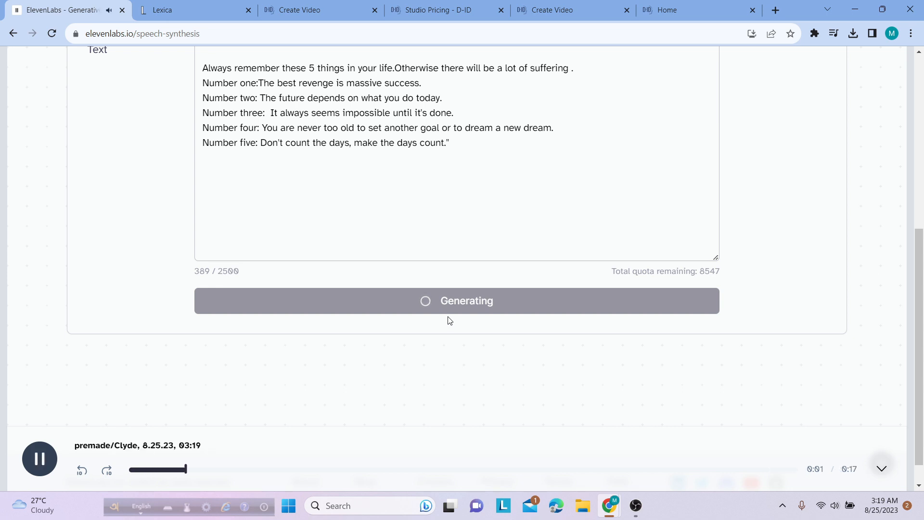
Listen to the generated speech, download its audio file and check the browser's downloads
scroll(449, 319, up, 4)
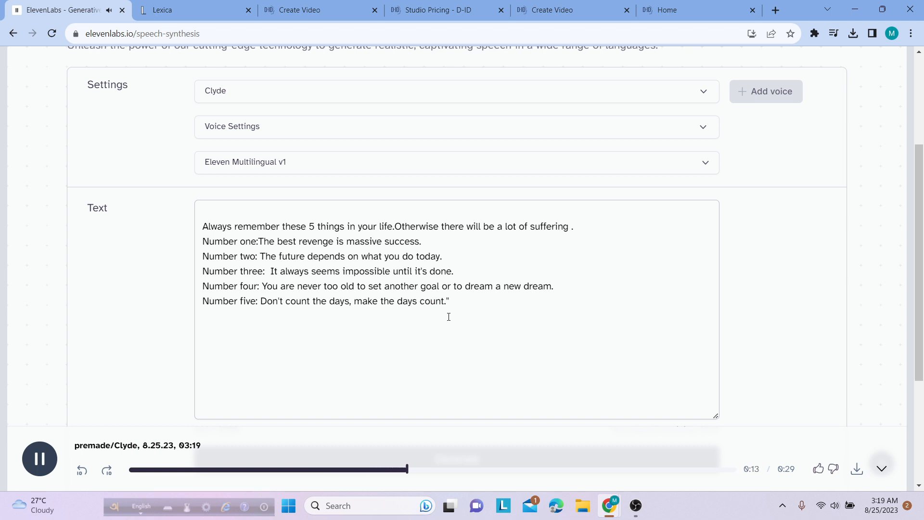
scroll(449, 317, up, 2)
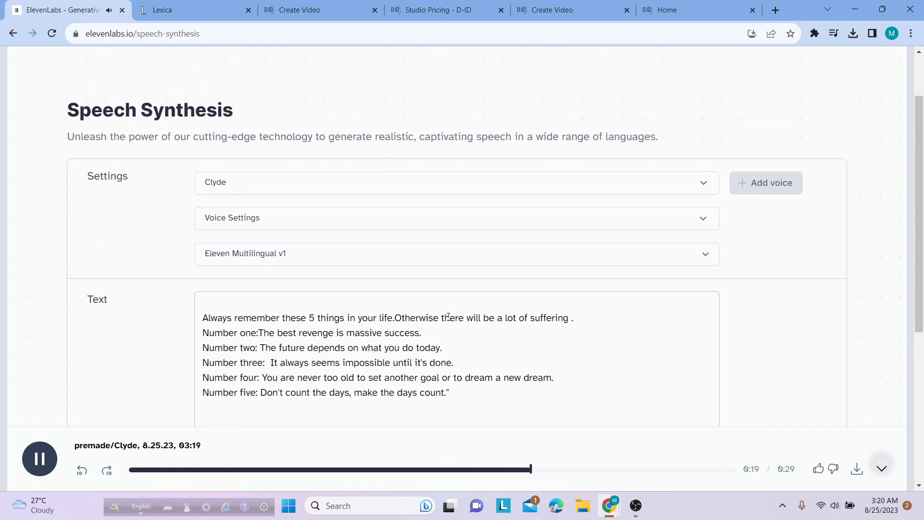
click(857, 471)
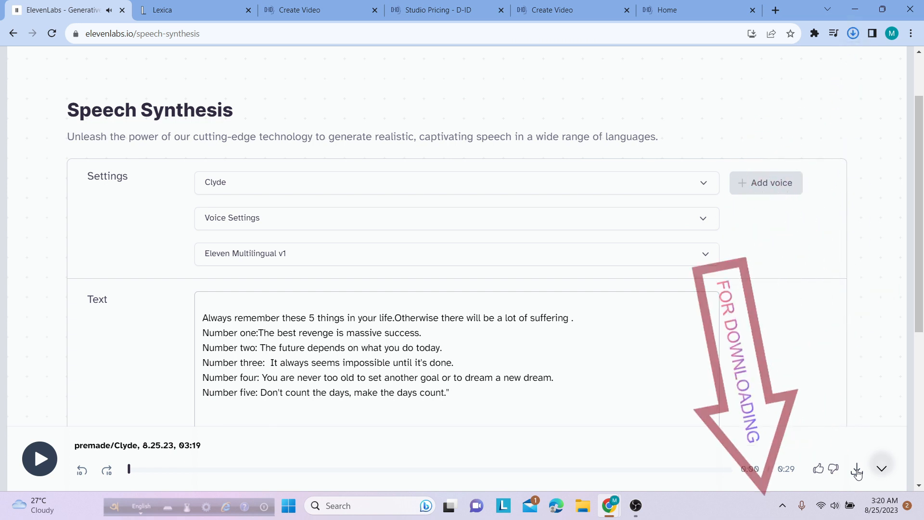
click(853, 34)
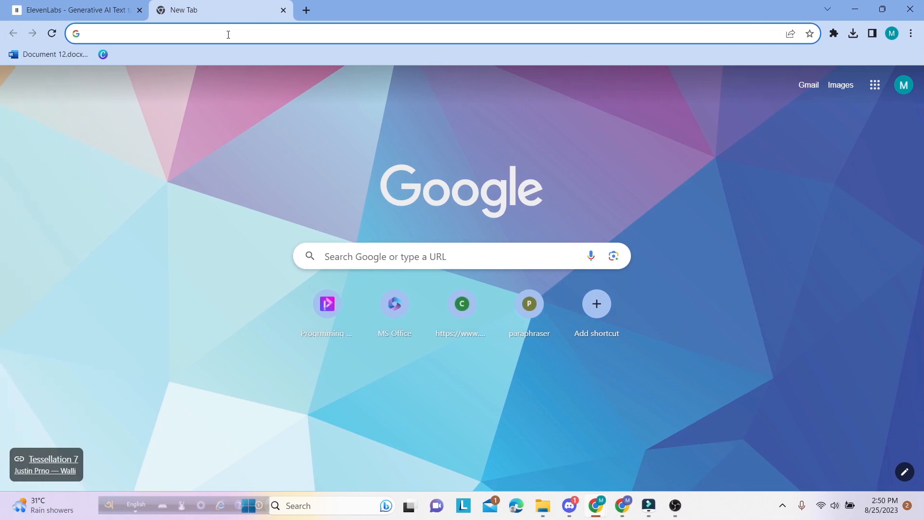
Open the lexica.art website in a new browser tab
text(lex)
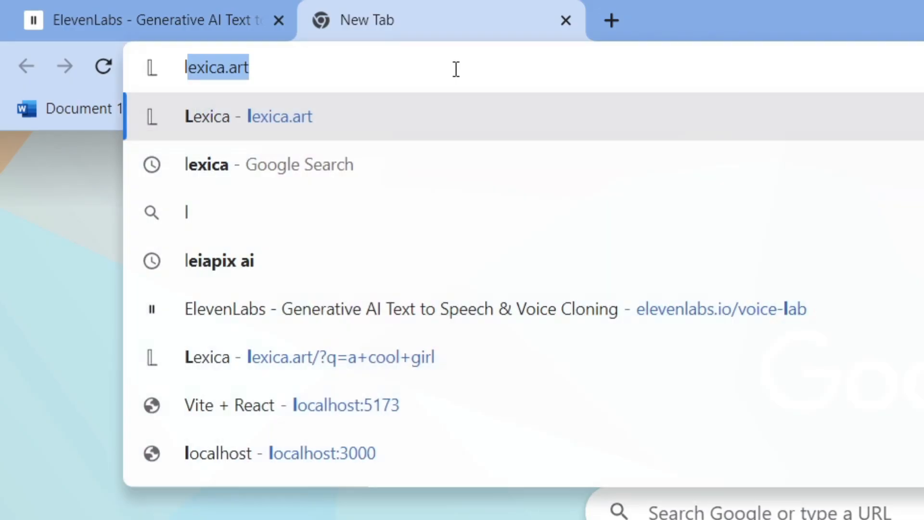
text(i)
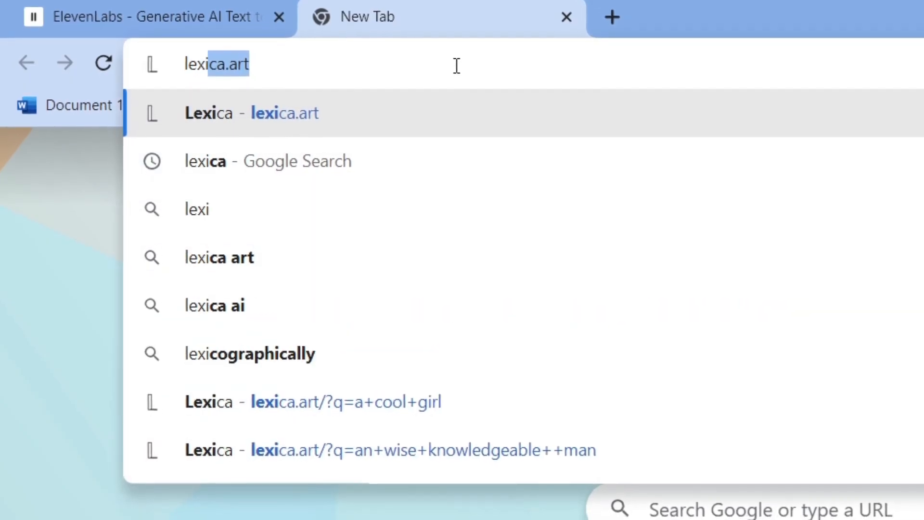
text(ca.art)
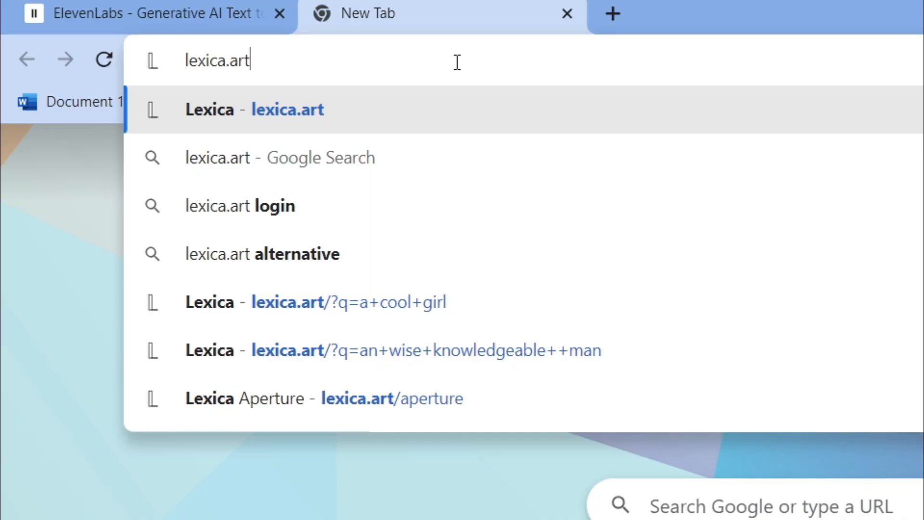
key(Return)
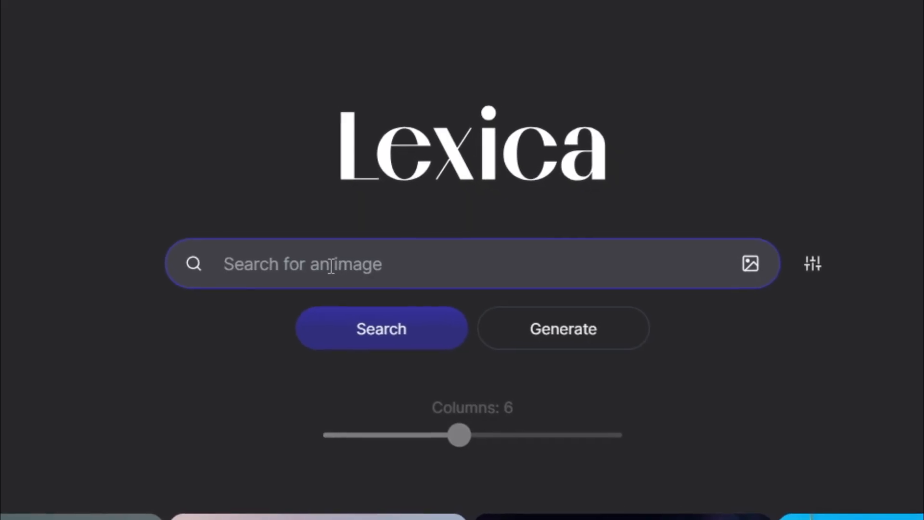
Search Lexica for images of "an wise knowledgeable old man"
text(an wise know)
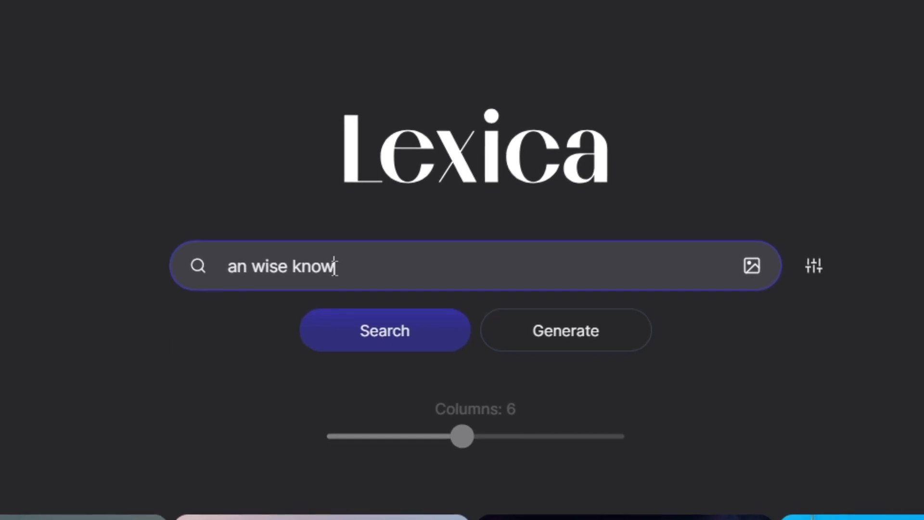
text(ledgeable old man)
key(Return)
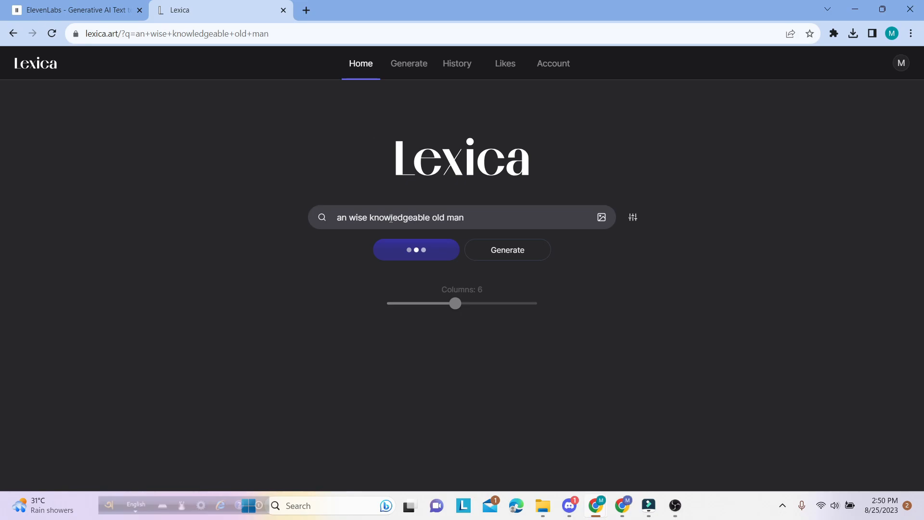
Browse the image results, open the old mage portrait with glasses and a brown scarf, and download it
scroll(391, 219, down, 5)
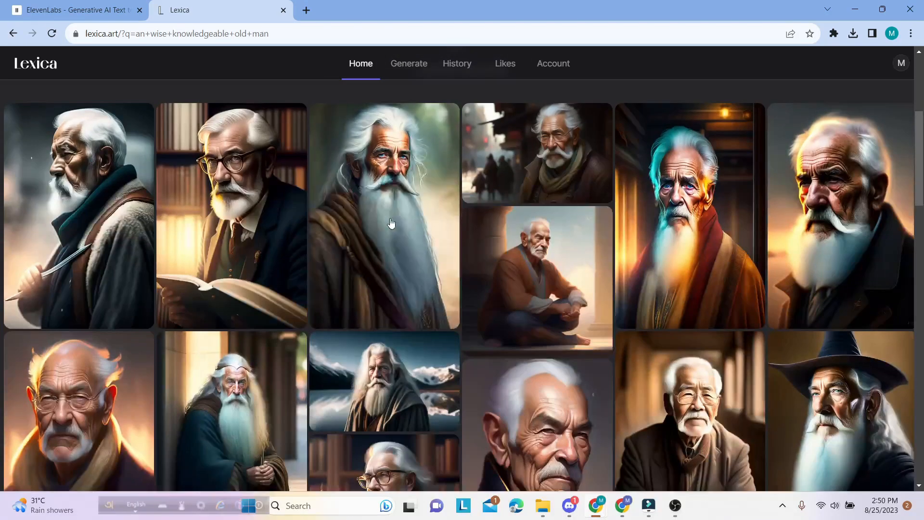
scroll(390, 222, up, 5)
scroll(438, 317, down, 8)
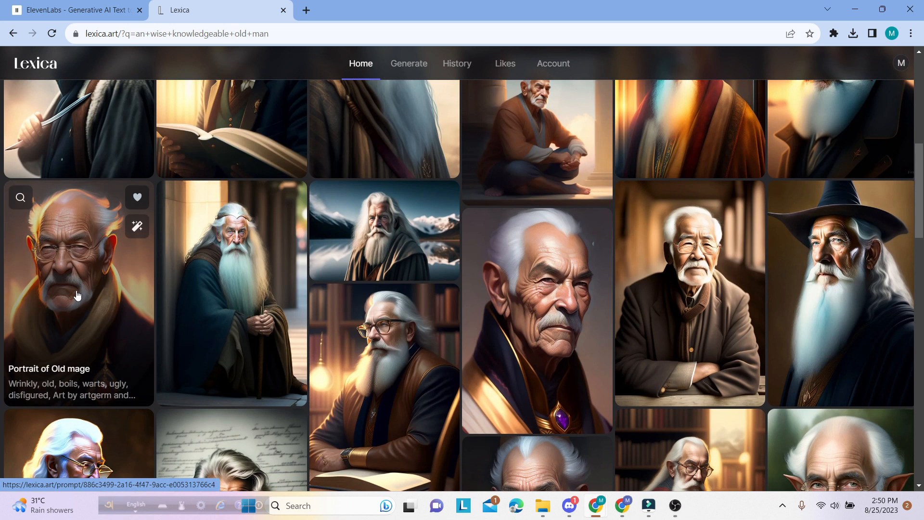
click(76, 291)
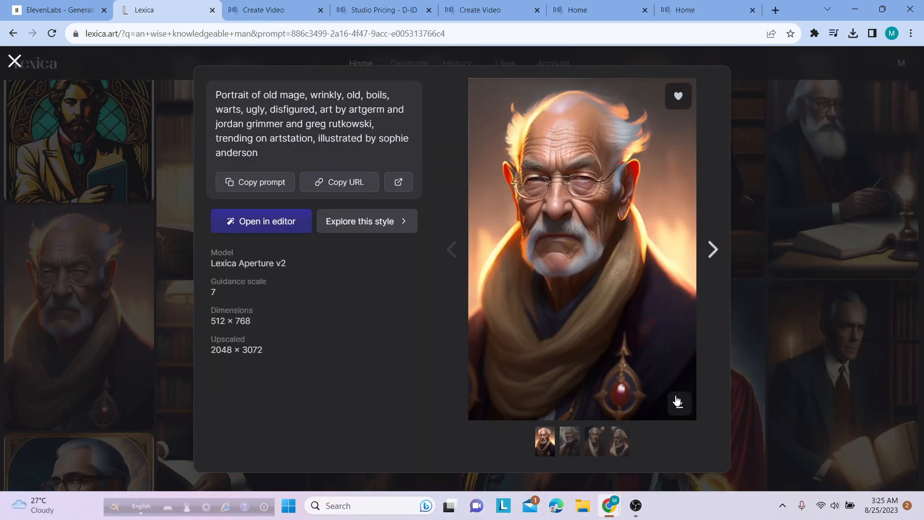
click(679, 406)
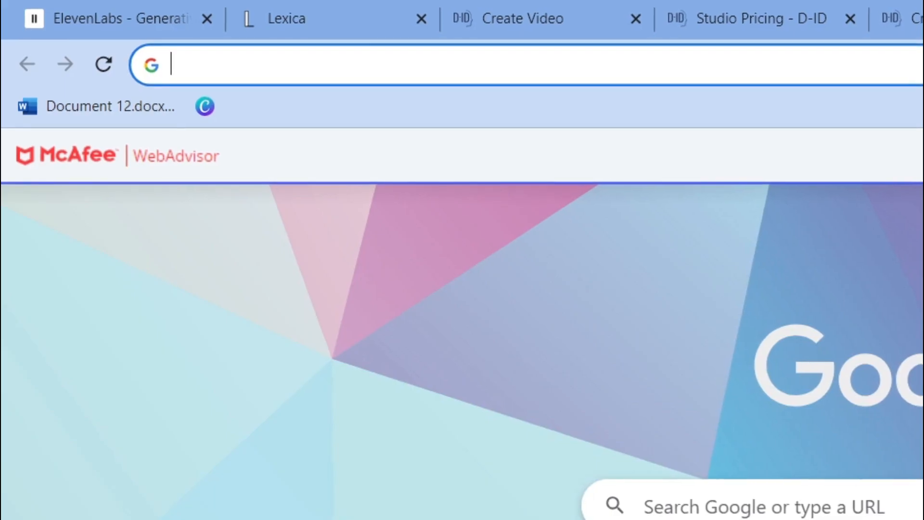
Search the web for "did ai", open Studio D-ID from the results and start a new video
text(did ai)
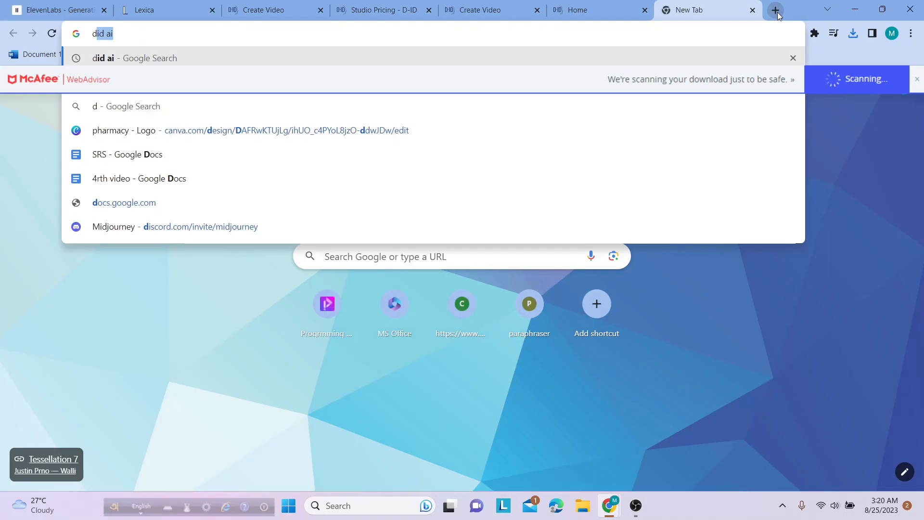
key(Return)
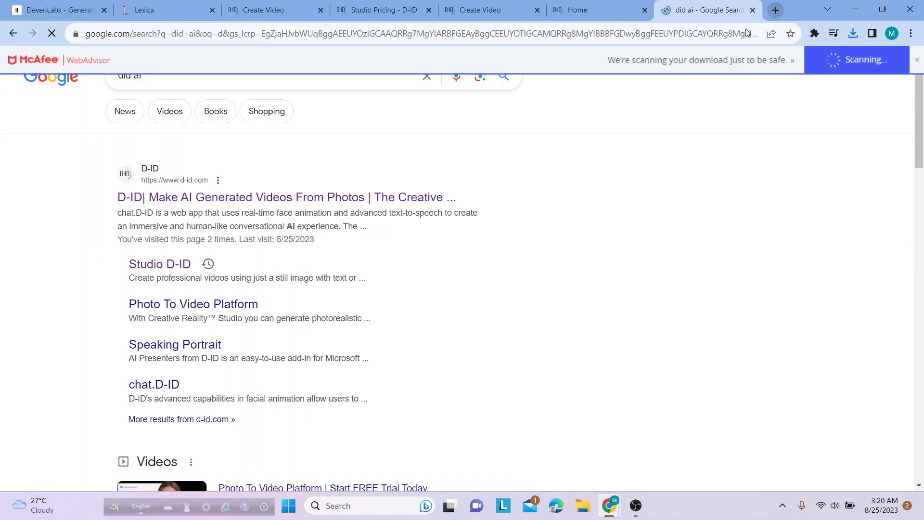
click(164, 265)
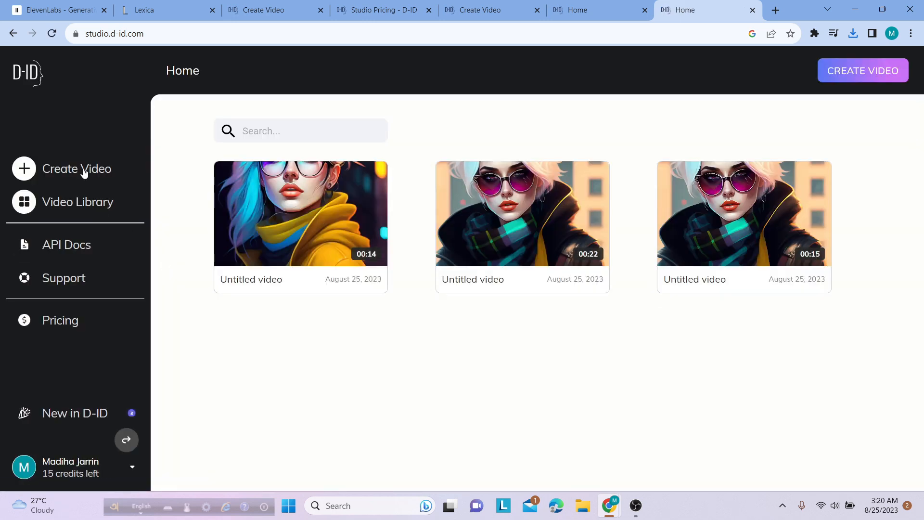
click(84, 172)
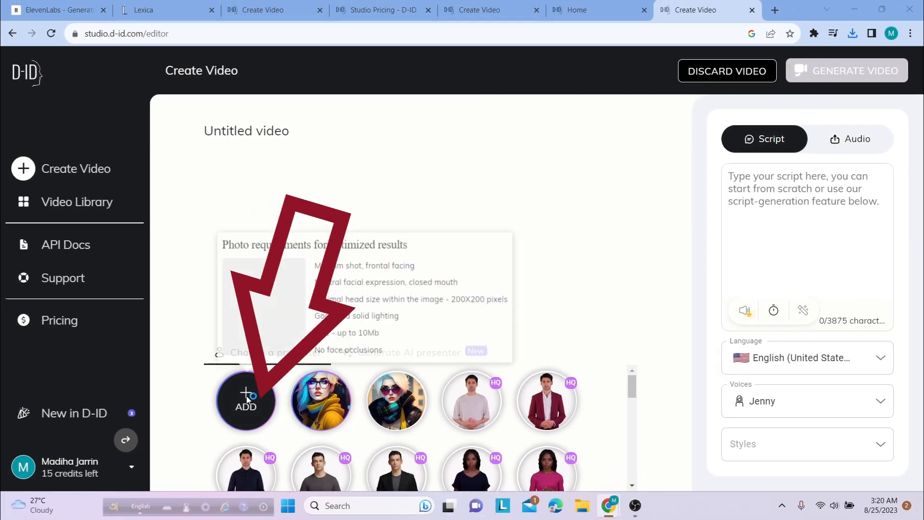
Add the downloaded portrait of the old man with glasses and a brown scarf as the video's presenter
click(294, 455)
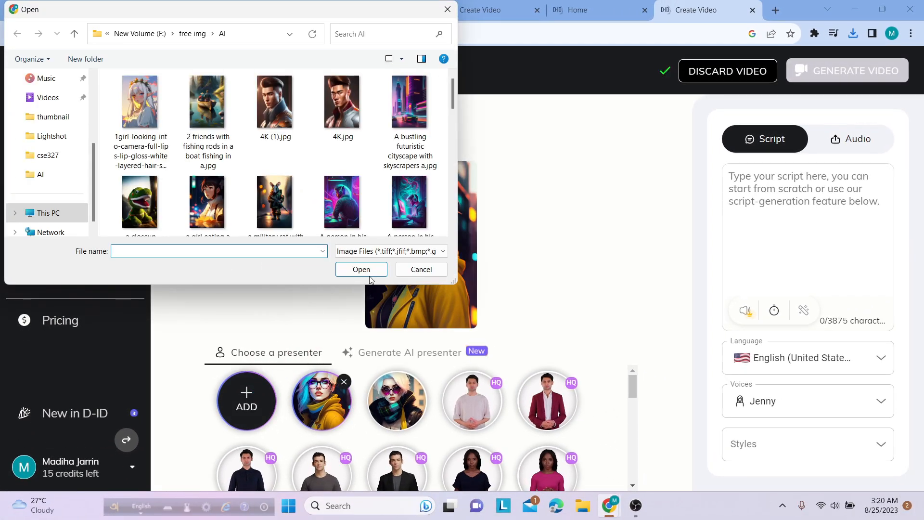
scroll(304, 206, down, 10)
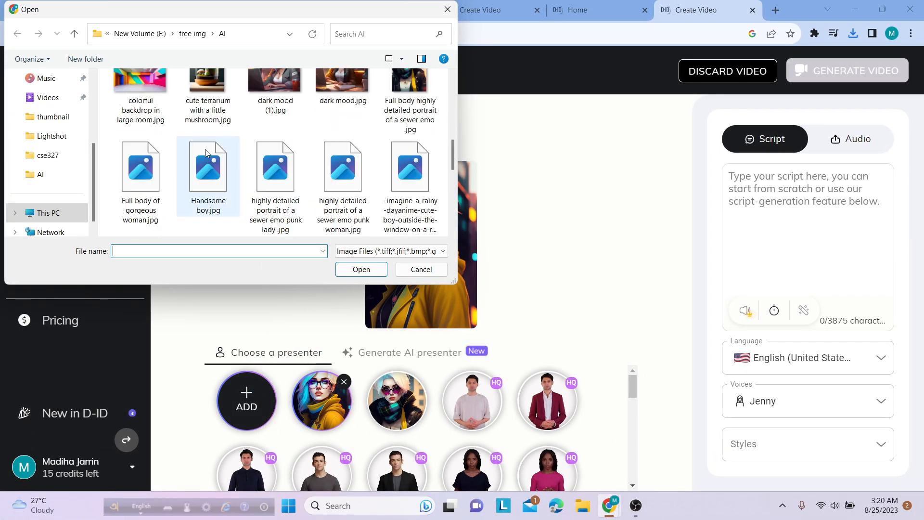
scroll(207, 153, down, 7)
double_click(134, 168)
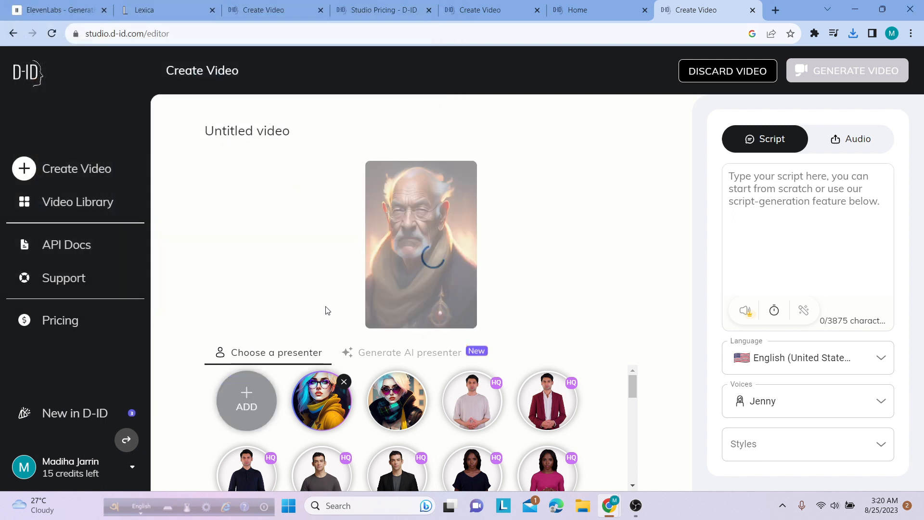
Switch the video's voice source to audio and upload the downloaded ElevenLabs voice-over file
click(864, 143)
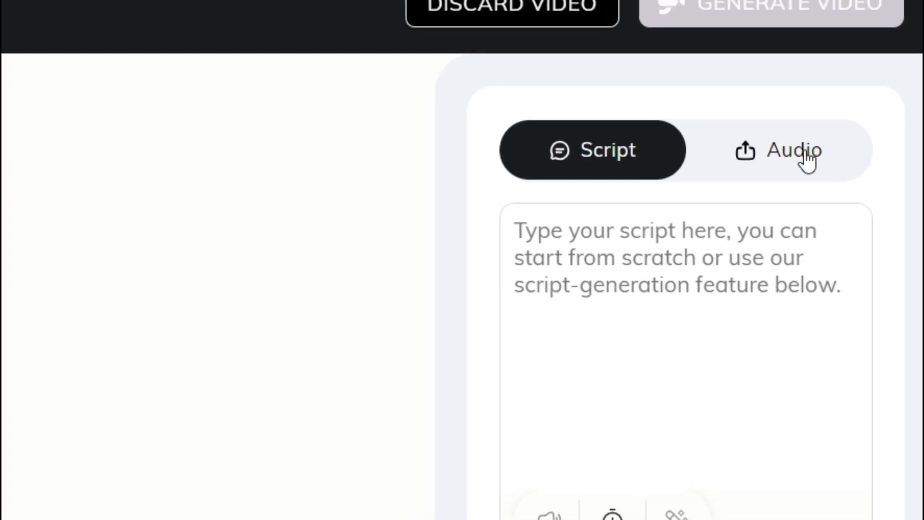
click(863, 142)
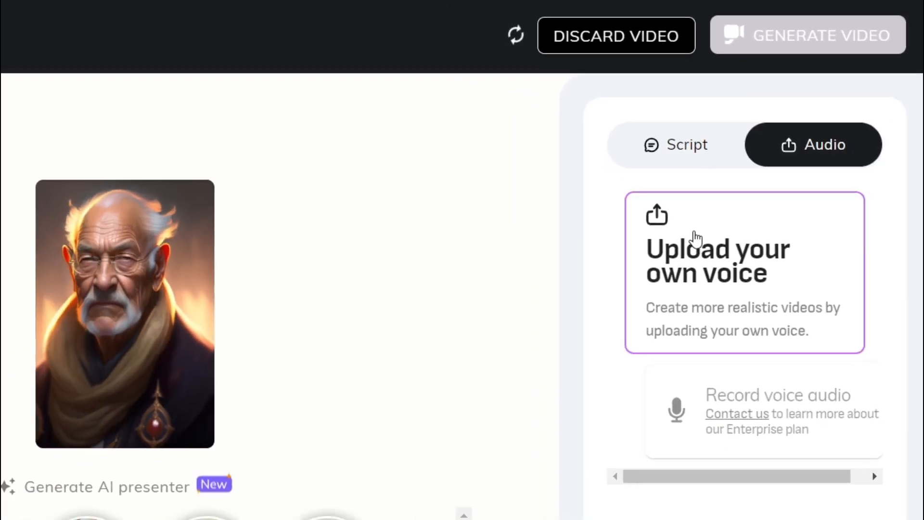
click(661, 275)
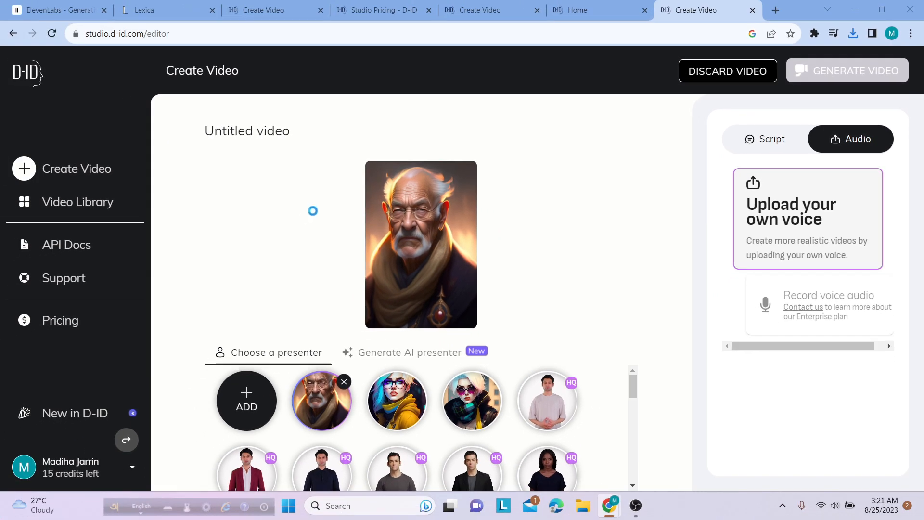
scroll(57, 118, up, 5)
click(54, 155)
double_click(159, 96)
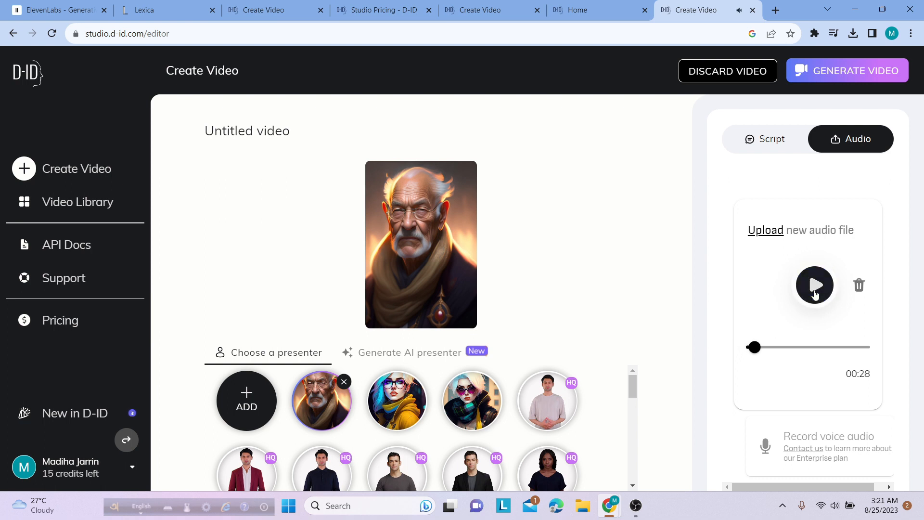
Generate the talking old-man video and preview it from the video library
click(858, 78)
click(526, 438)
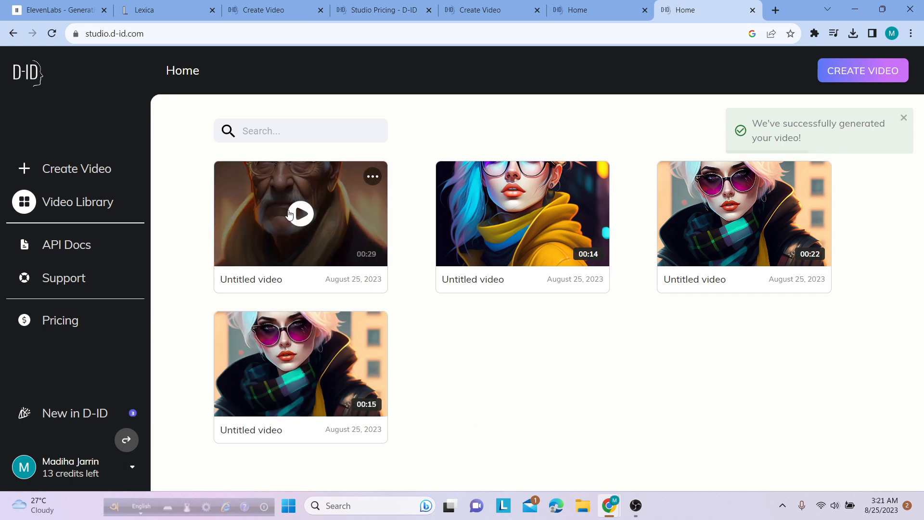
click(289, 215)
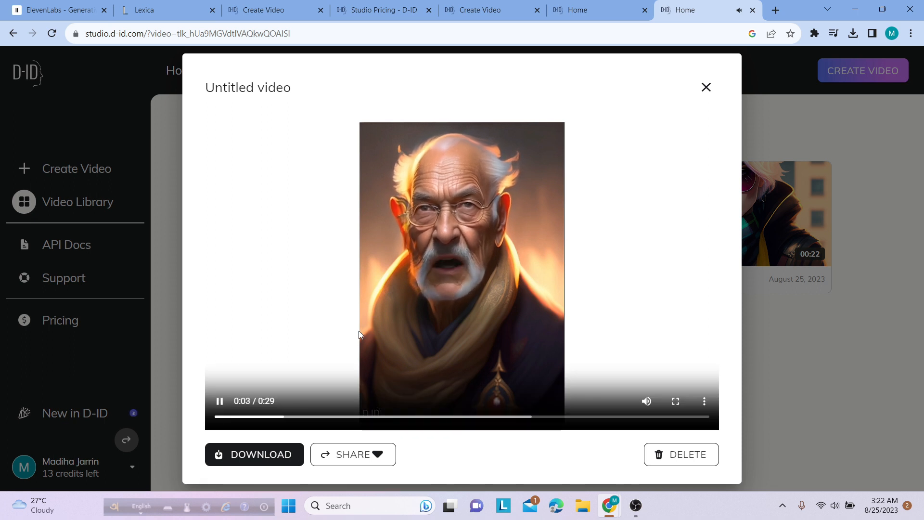
click(220, 401)
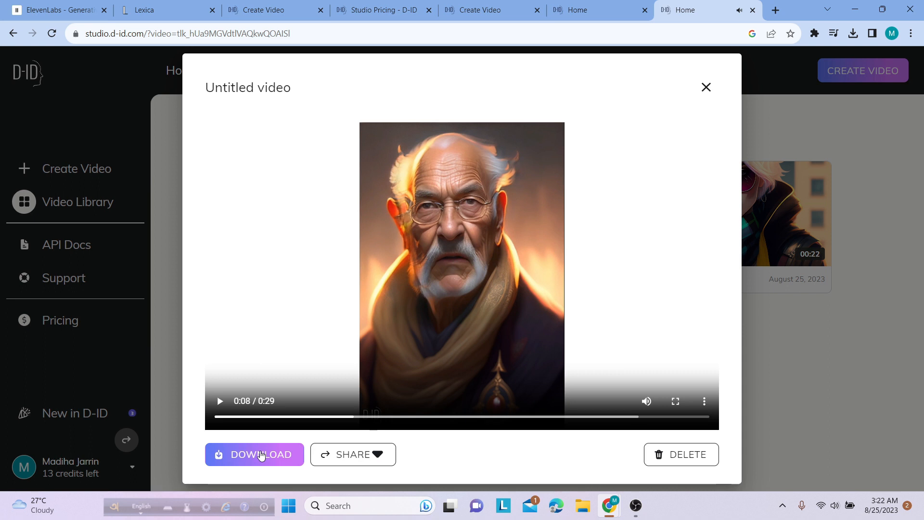
Download the generated video and open Untitled video (3).mp4 from the 5th video folder
click(260, 455)
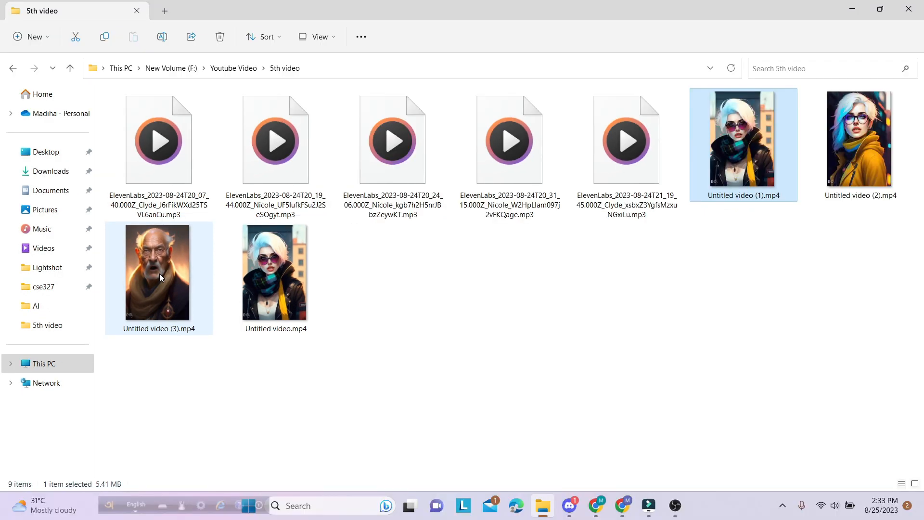
click(205, 254)
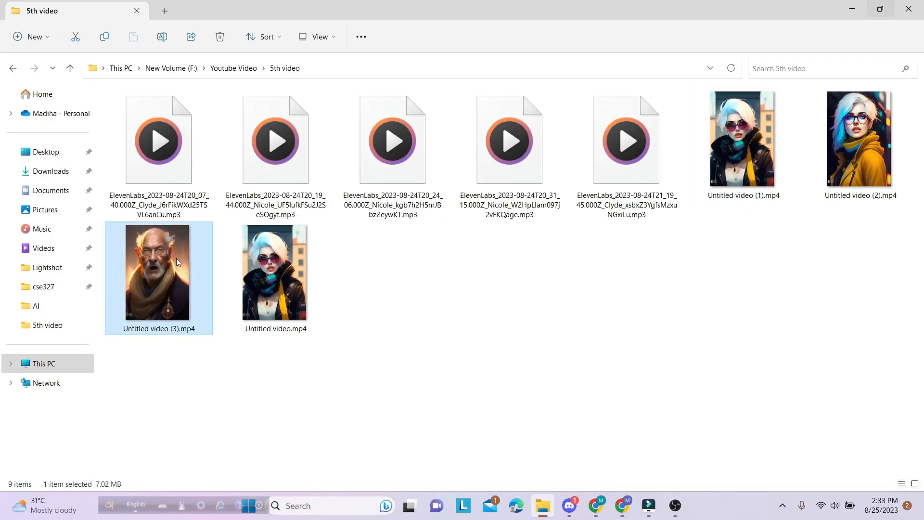
double_click(177, 258)
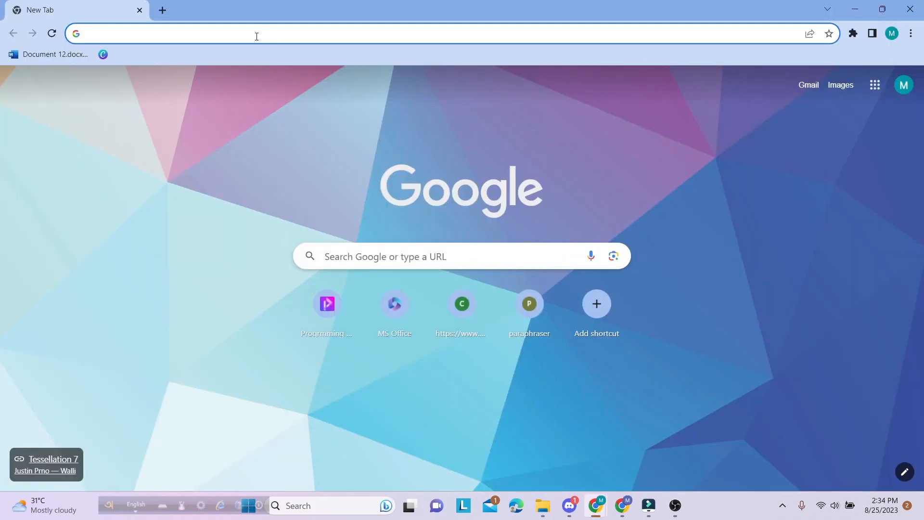
Open the 123apps.com website in the browser and choose its Remove Logo from Video tool
text(123)
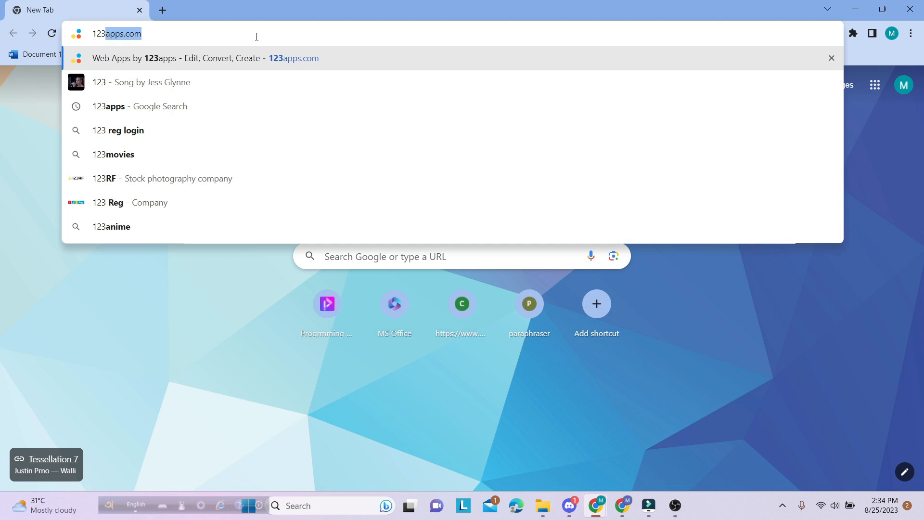
key(Return)
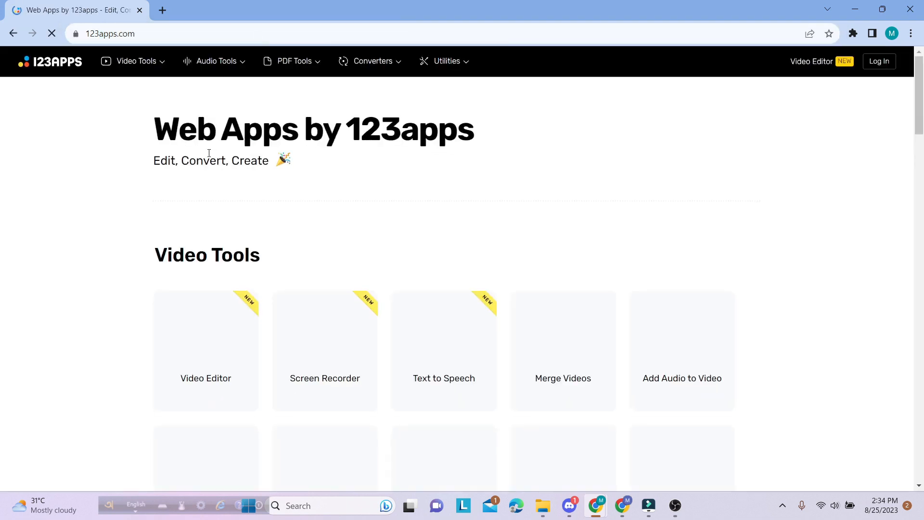
scroll(410, 231, down, 1)
scroll(411, 231, down, 3)
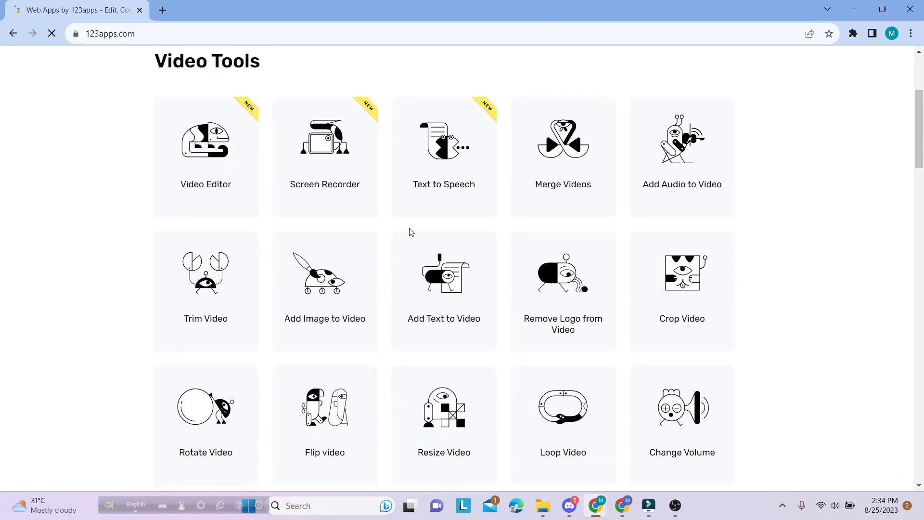
scroll(410, 231, down, 1)
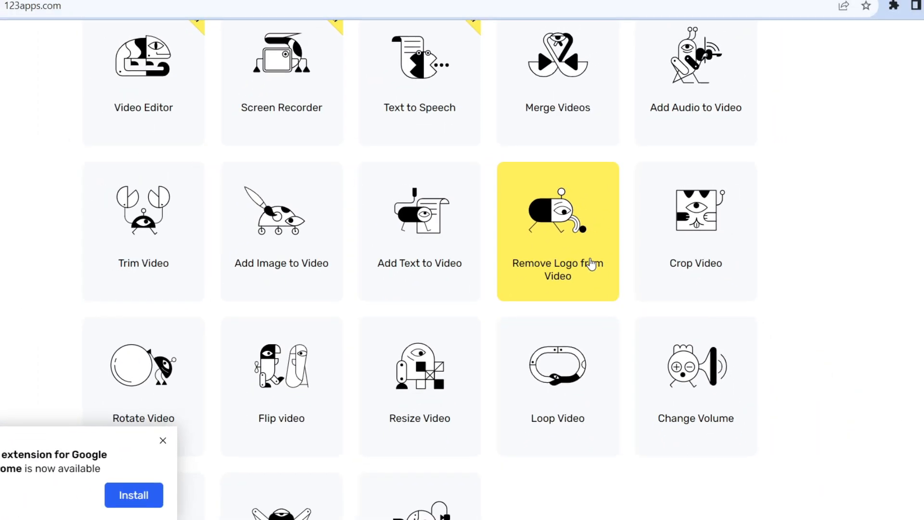
click(592, 264)
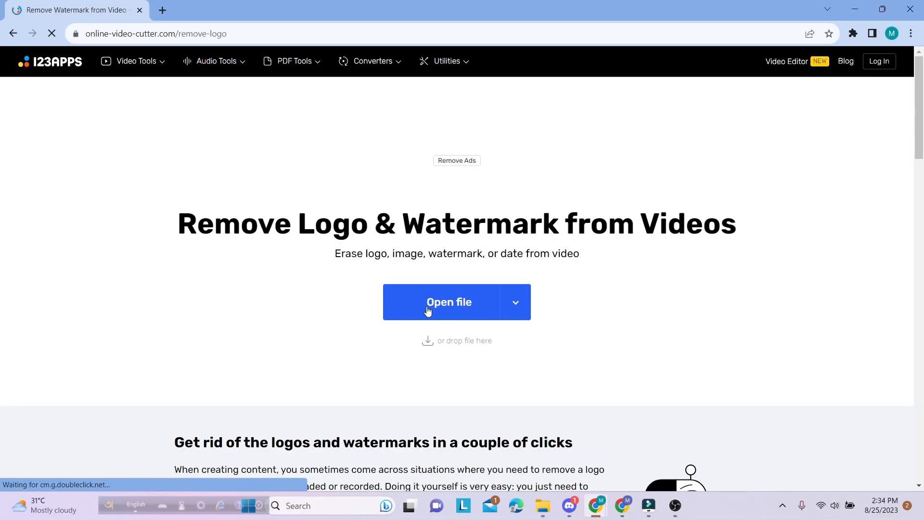
Load Untitled video (3).mp4 into the logo remover
click(427, 306)
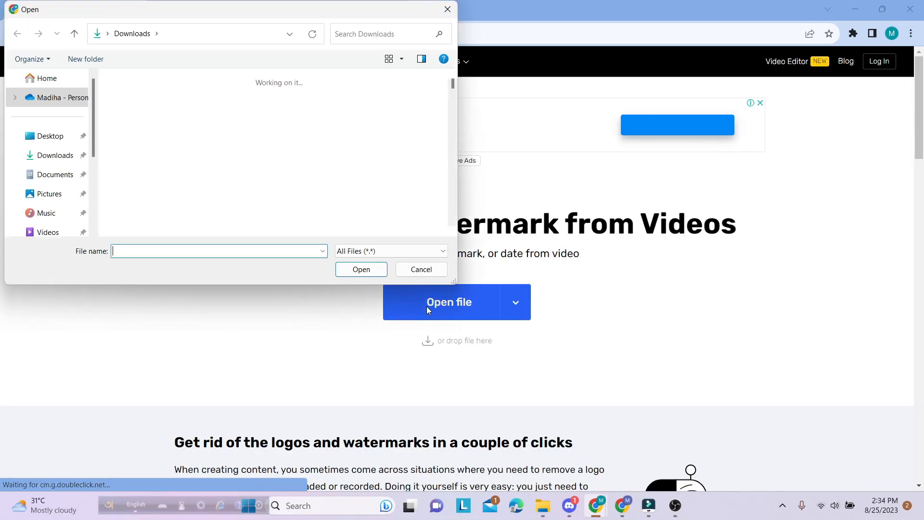
scroll(27, 177, down, 3)
click(52, 155)
scroll(163, 163, down, 2)
click(144, 199)
click(339, 267)
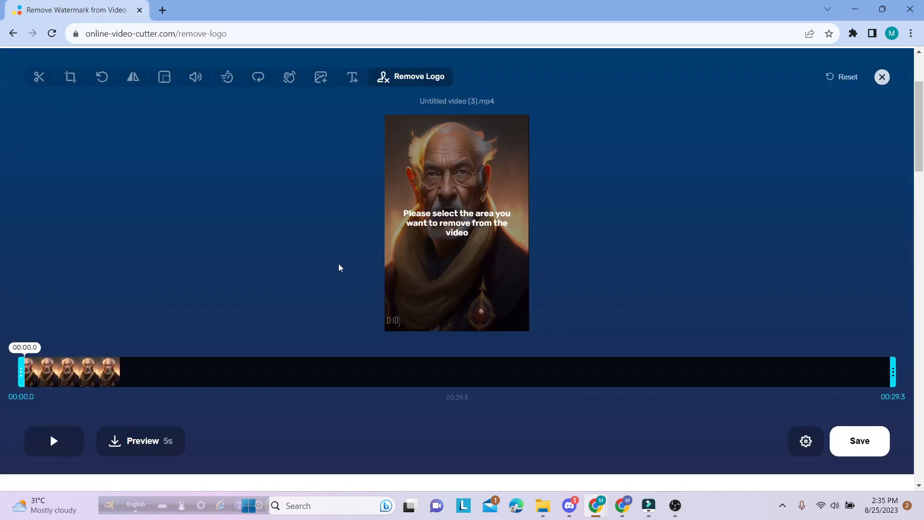
Mark the D-ID watermark in the frame's lower-left corner for removal and save the cleaned video
drag(384, 306, 403, 331)
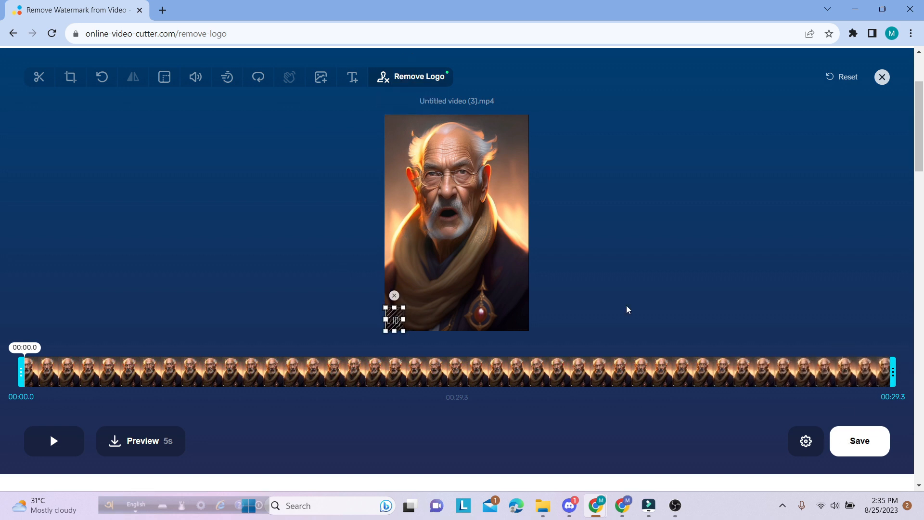
click(860, 440)
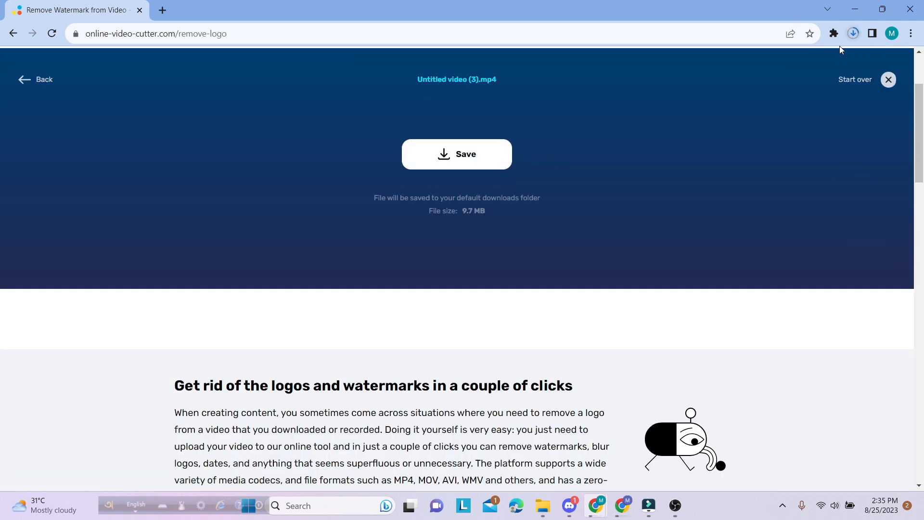
Open the saved watermark-free video from the Downloads folder to check it
click(853, 33)
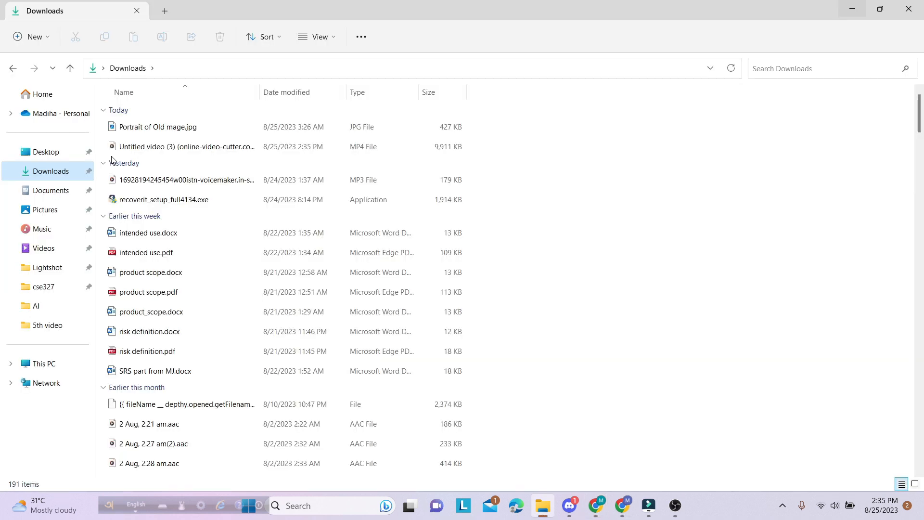
double_click(191, 147)
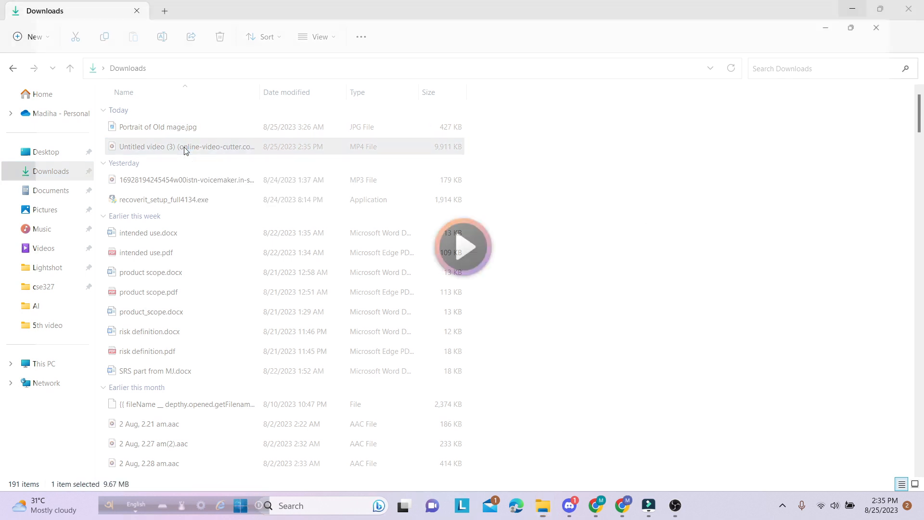